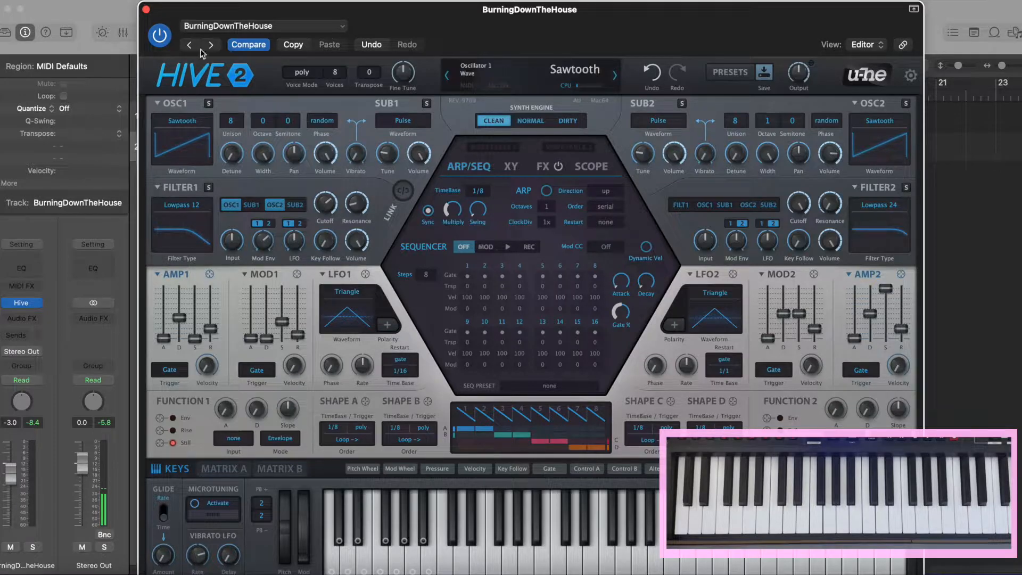
Step: Recall the plug-in's default setting and route oscillator 2 into Filter 1
{"action": "left_click", "coordinate": [204, 26]}
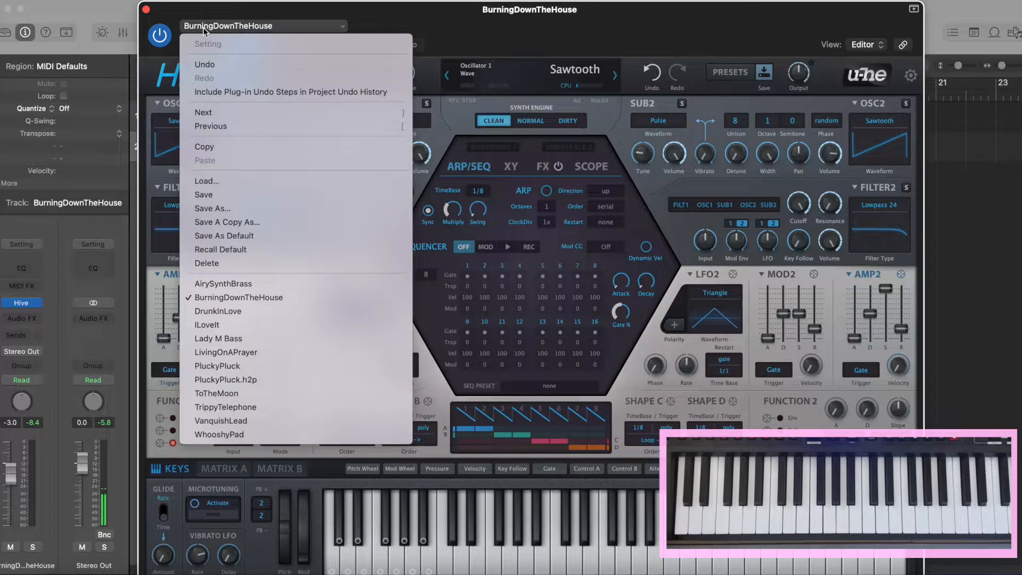
{"action": "left_click", "coordinate": [241, 255]}
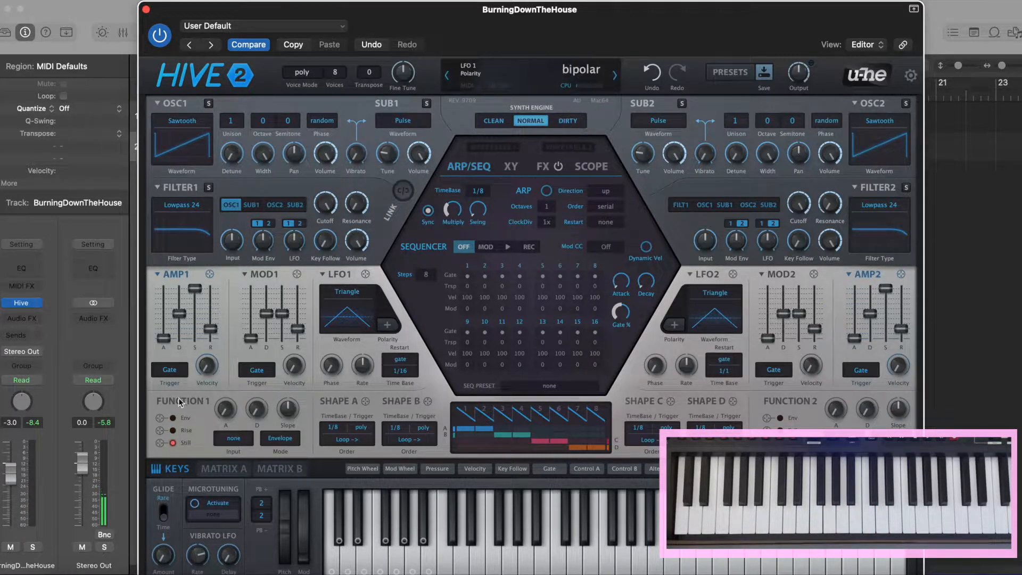
{"action": "left_click", "coordinate": [276, 206]}
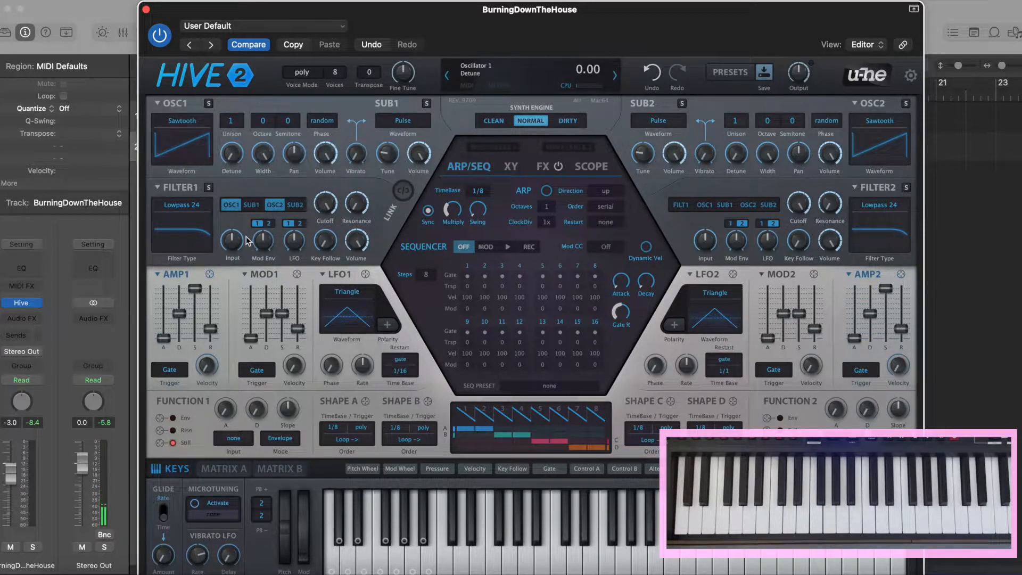
Step: Set the unison of both oscillator 1 and oscillator 2 to 8 voices
{"action": "left_click", "coordinate": [232, 122]}
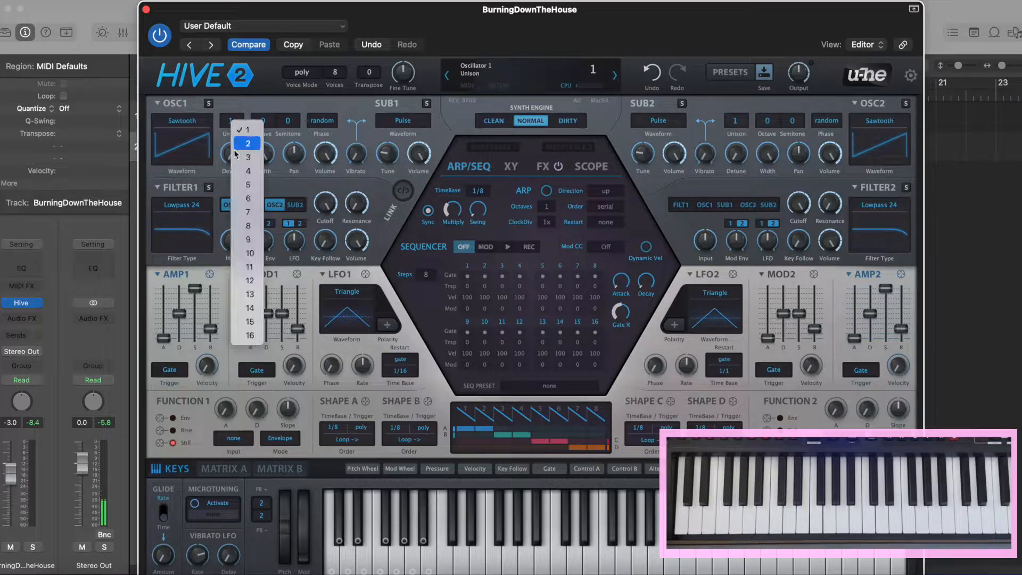
{"action": "left_click", "coordinate": [254, 225]}
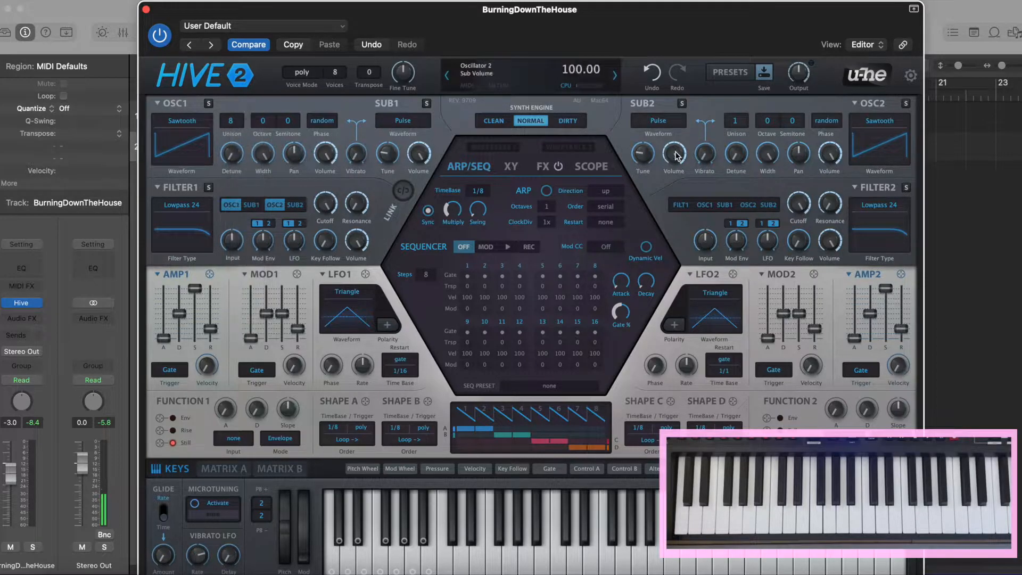
{"action": "left_click", "coordinate": [736, 122]}
{"action": "left_click", "coordinate": [757, 226]}
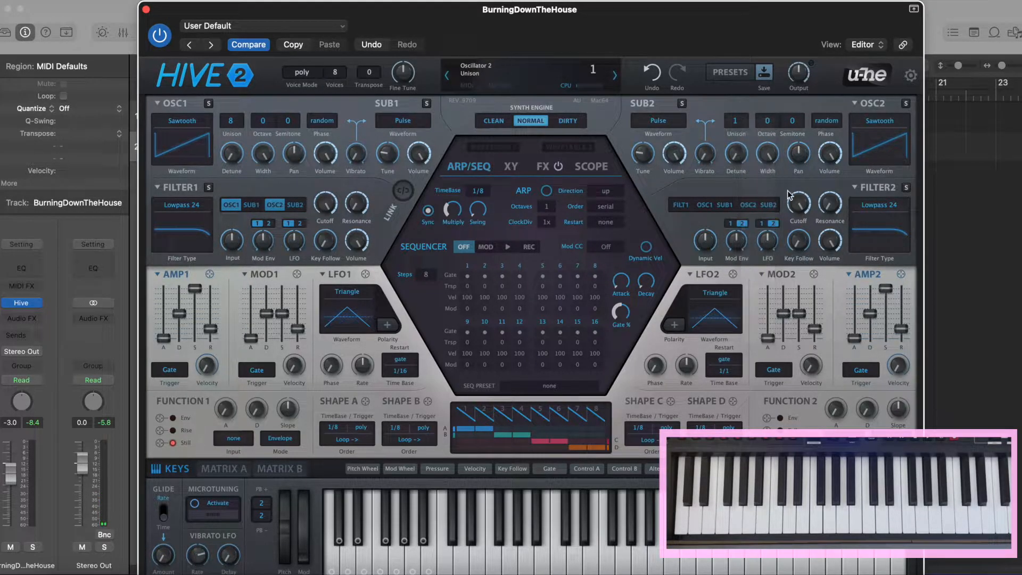
Step: Raise oscillator 2 by 1 octave and lower its volume slightly
{"action": "left_click", "coordinate": [767, 126]}
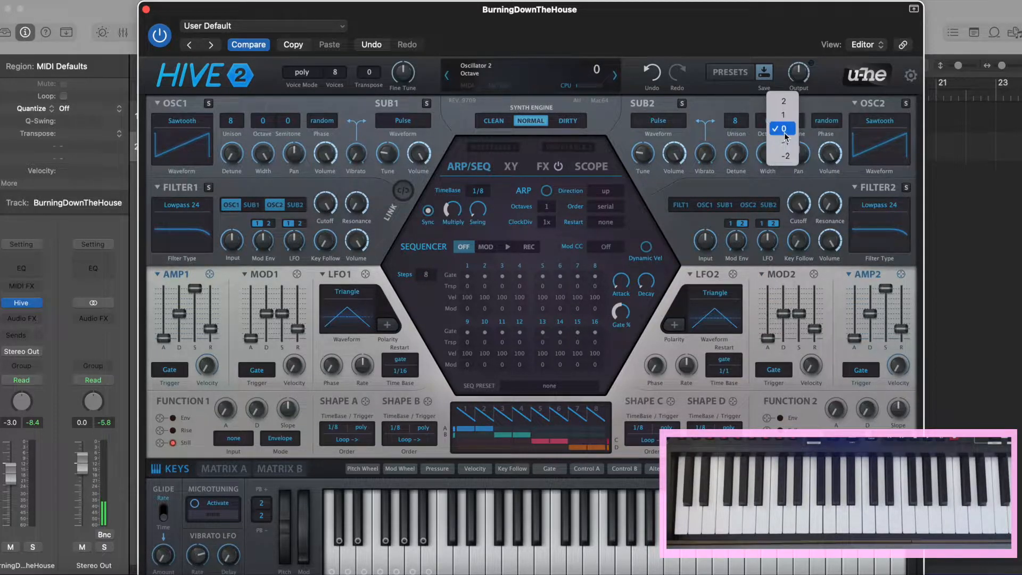
{"action": "left_click", "coordinate": [785, 116]}
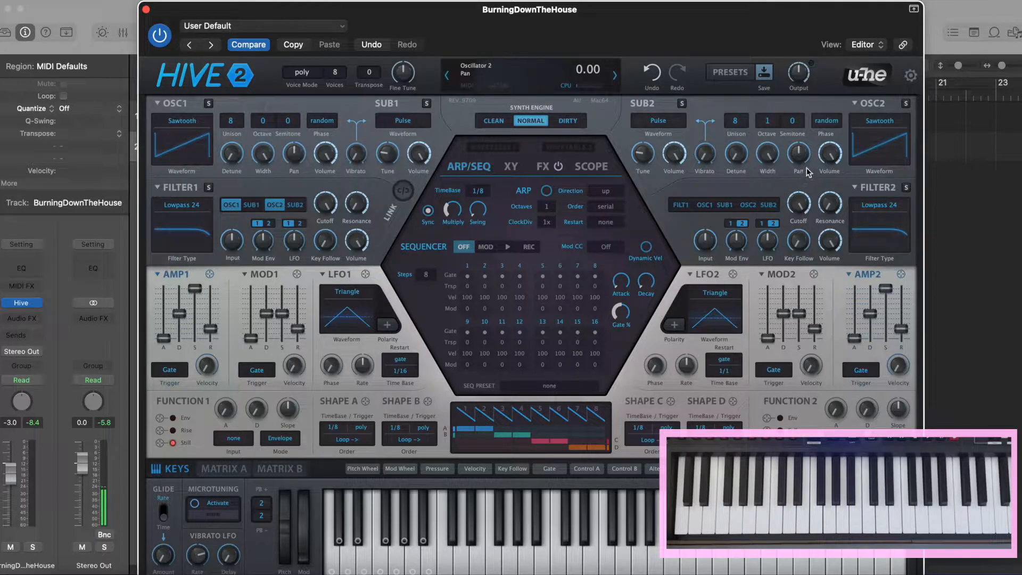
{"action": "left_click_drag", "start_coordinate": [825, 153], "coordinate": [817, 181]}
Step: Set Filter 1 to Lowpass 12 with a cutoff of about 113 and raise its resonance slightly
{"action": "left_click", "coordinate": [169, 212]}
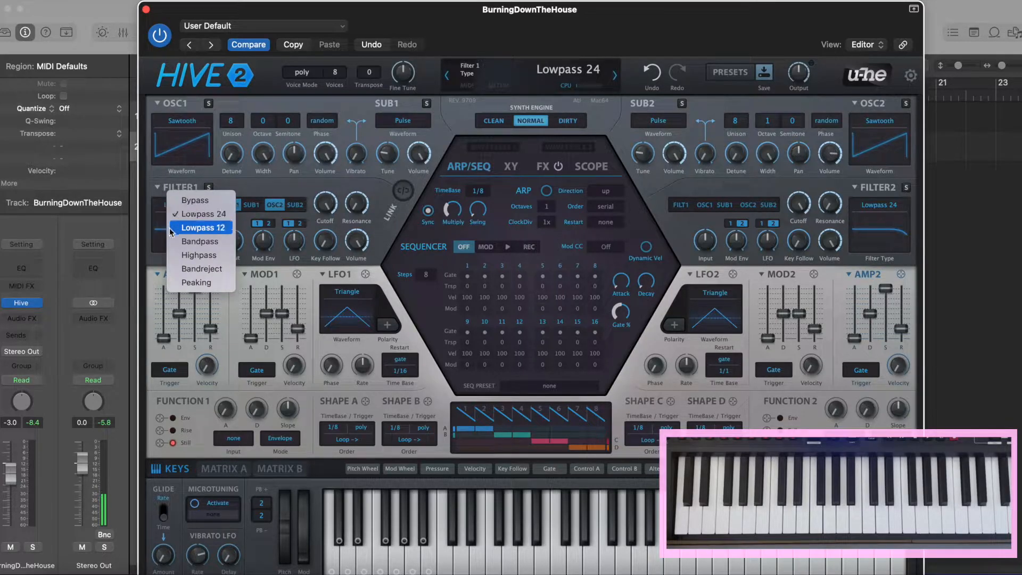
{"action": "left_click", "coordinate": [174, 231]}
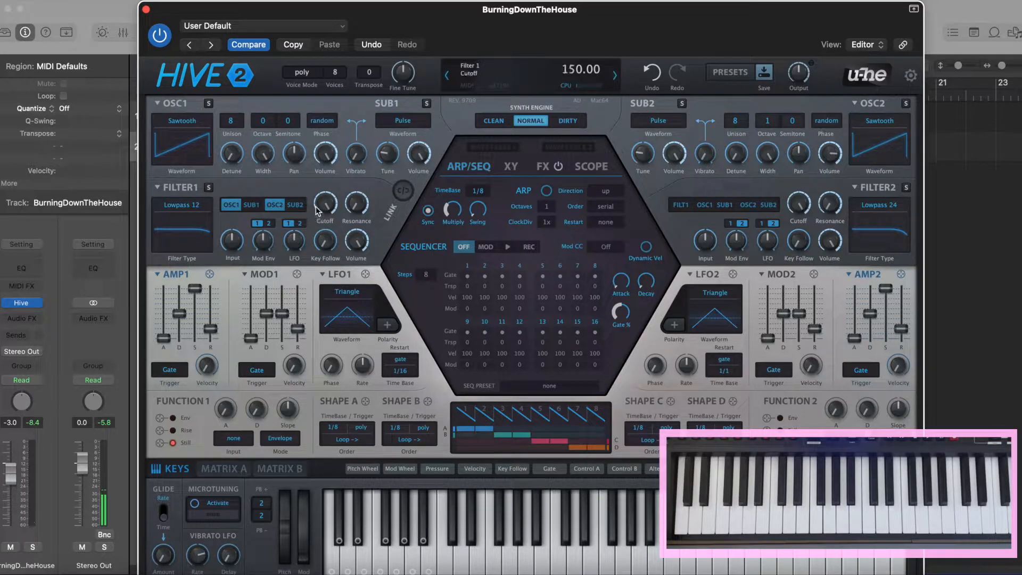
{"action": "left_click_drag", "start_coordinate": [321, 203], "coordinate": [317, 243]}
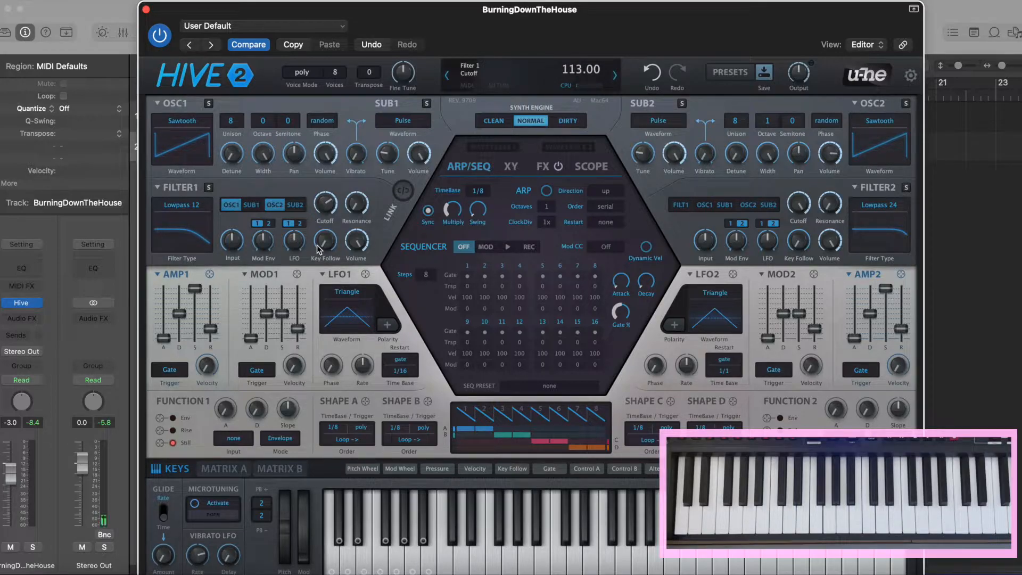
{"action": "left_click_drag", "start_coordinate": [351, 215], "coordinate": [361, 196]}
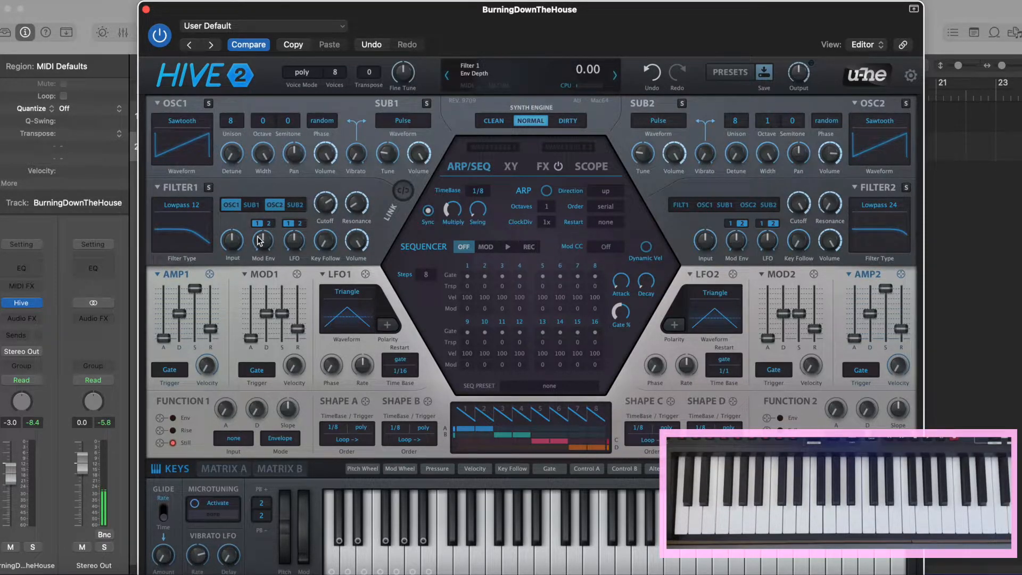
Step: Raise Filter 1's mod envelope depth and shape Mod Envelope 1 with minimum decay, lower sustain and shorter release
{"action": "left_click_drag", "start_coordinate": [260, 248], "coordinate": [259, 238]}
{"action": "left_click_drag", "start_coordinate": [252, 343], "coordinate": [253, 344]}
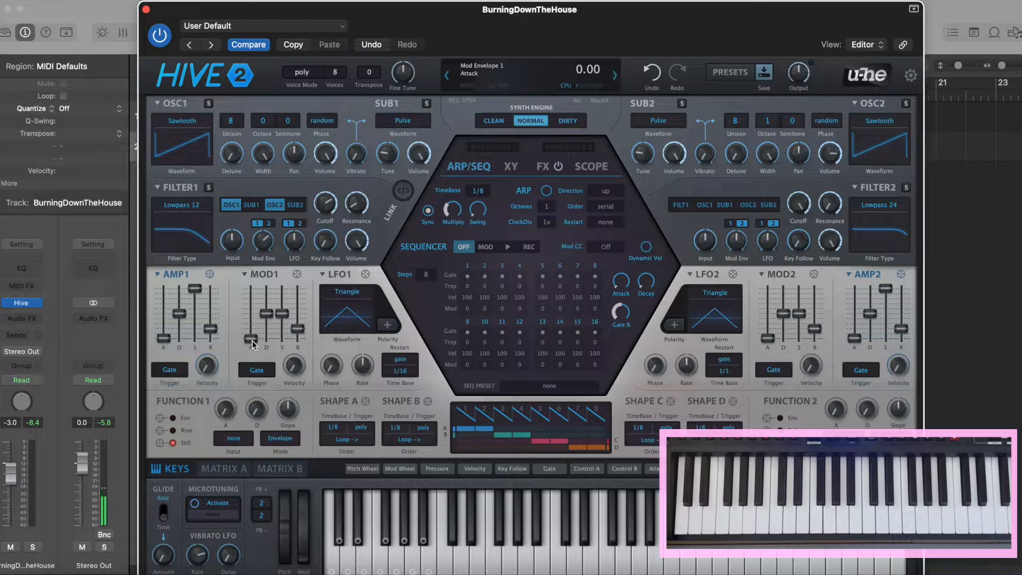
{"action": "left_click_drag", "start_coordinate": [266, 313], "coordinate": [282, 328]}
{"action": "left_click_drag", "start_coordinate": [297, 329], "coordinate": [298, 343]}
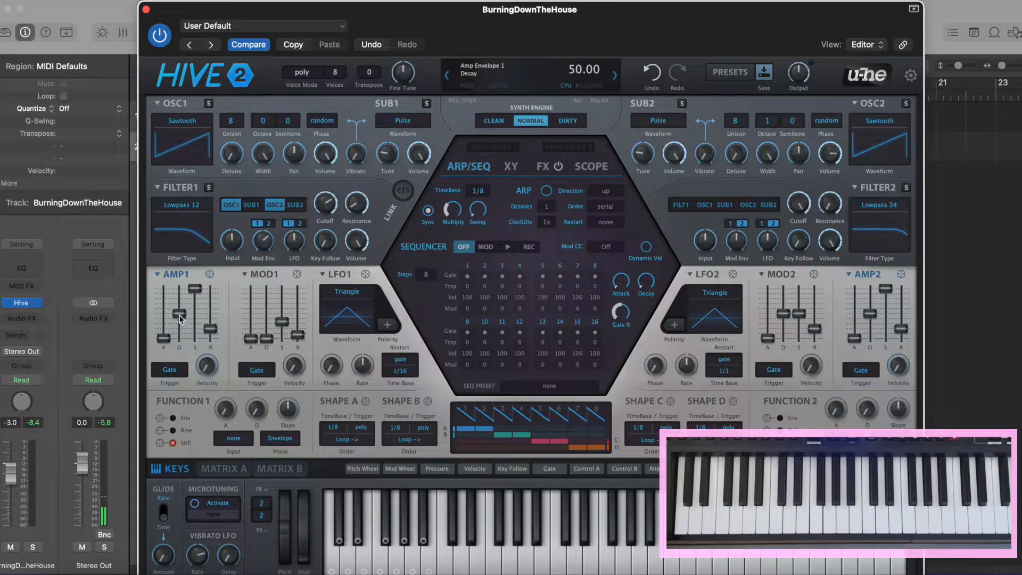
Step: Set Amp Envelope 1's decay to 42 and bring its sustain down to the minimum
{"action": "left_click_drag", "start_coordinate": [179, 316], "coordinate": [180, 320]}
{"action": "left_click_drag", "start_coordinate": [195, 288], "coordinate": [195, 364]}
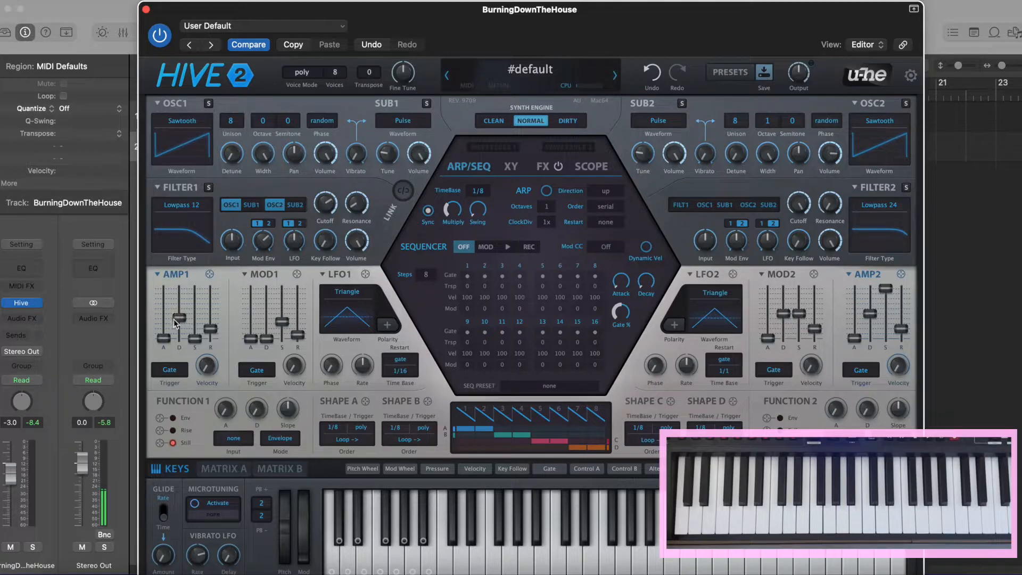
Step: Try a shorter decay of 26 on Amp Envelope 1 and restore the previous decay
{"action": "mouse_move", "coordinate": [174, 319]}
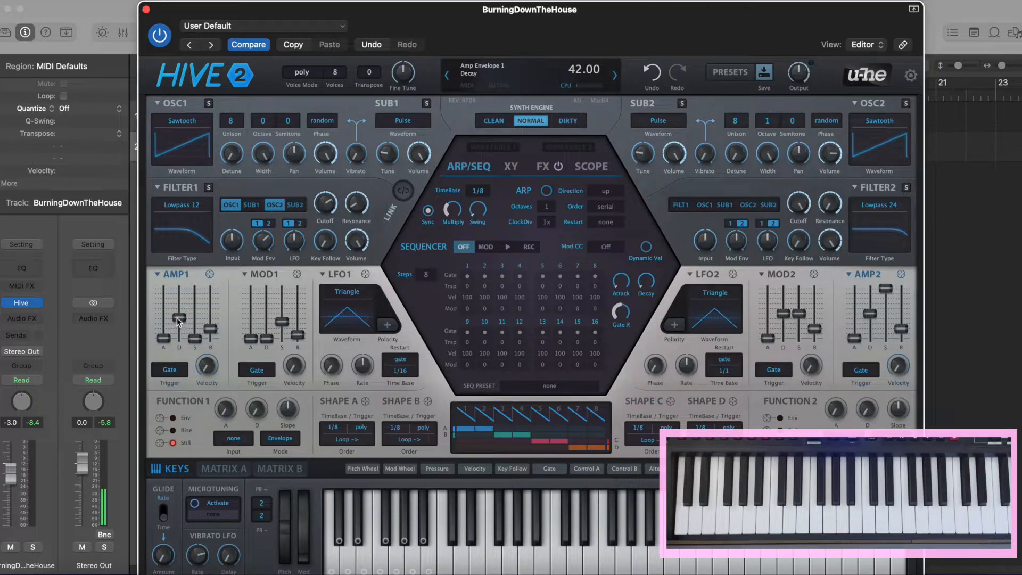
{"action": "left_click_drag", "start_coordinate": [177, 321], "coordinate": [179, 331]}
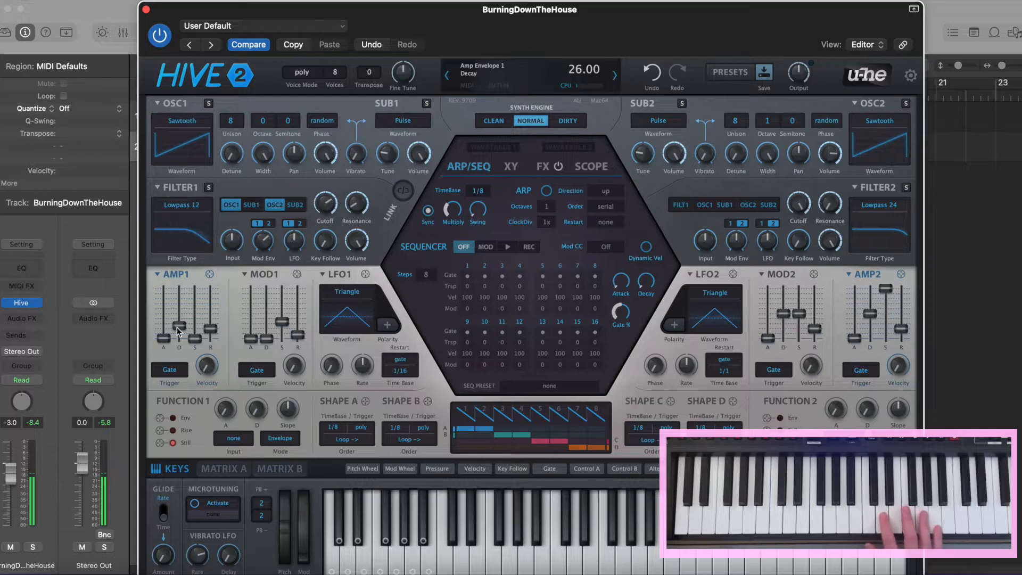
{"action": "mouse_move", "coordinate": [176, 327]}
{"action": "left_mouse_down"}
{"action": "mouse_move", "coordinate": [178, 298]}
{"action": "mouse_move", "coordinate": [179, 321]}
{"action": "left_mouse_up"}
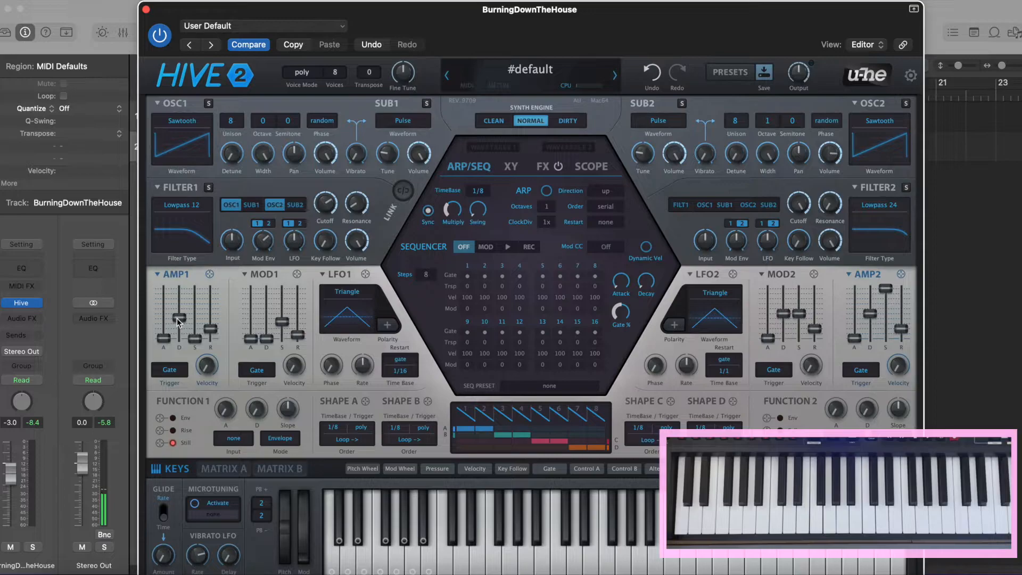
Step: Enable the Chorus effect, raise its rate slightly, adjust its depth and lower its wet amount
{"action": "left_click", "coordinate": [544, 167]}
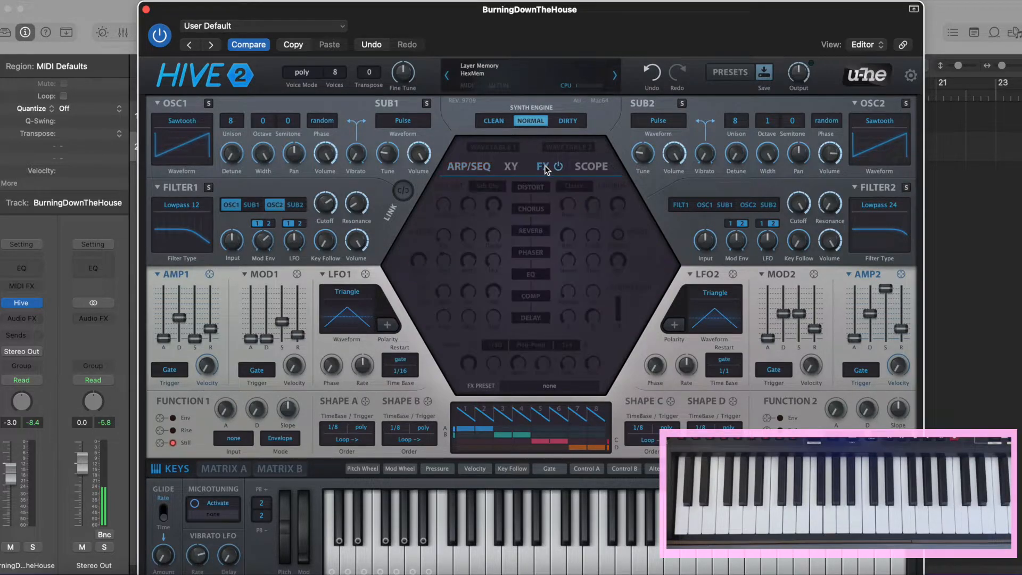
{"action": "left_click", "coordinate": [527, 210]}
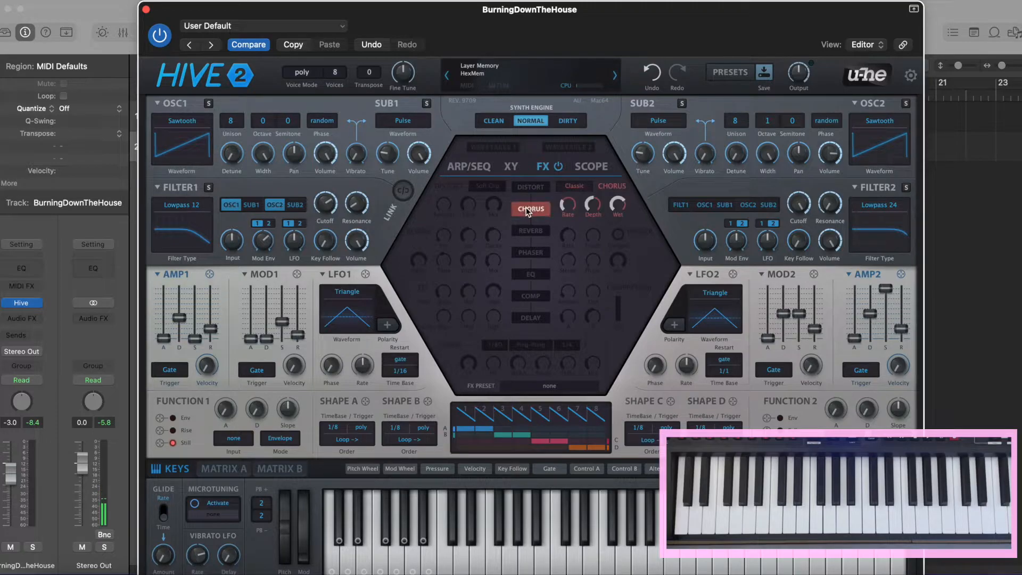
{"action": "mouse_move", "coordinate": [565, 208]}
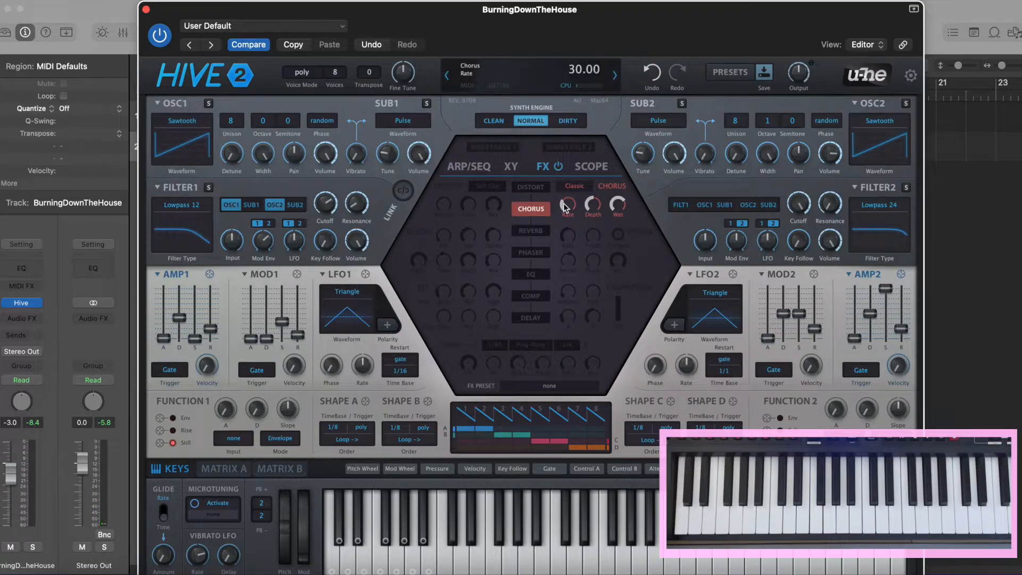
{"action": "left_click_drag", "start_coordinate": [565, 207], "coordinate": [563, 196]}
{"action": "mouse_move", "coordinate": [590, 202]}
{"action": "scroll", "coordinate": [592, 212], "scroll_direction": "down", "scroll_amount": 1}
{"action": "left_click_drag", "start_coordinate": [617, 209], "coordinate": [621, 235]}
Step: Enable the Reverb effect, reduce its size and adjust its decay and mix
{"action": "left_click", "coordinate": [524, 233]}
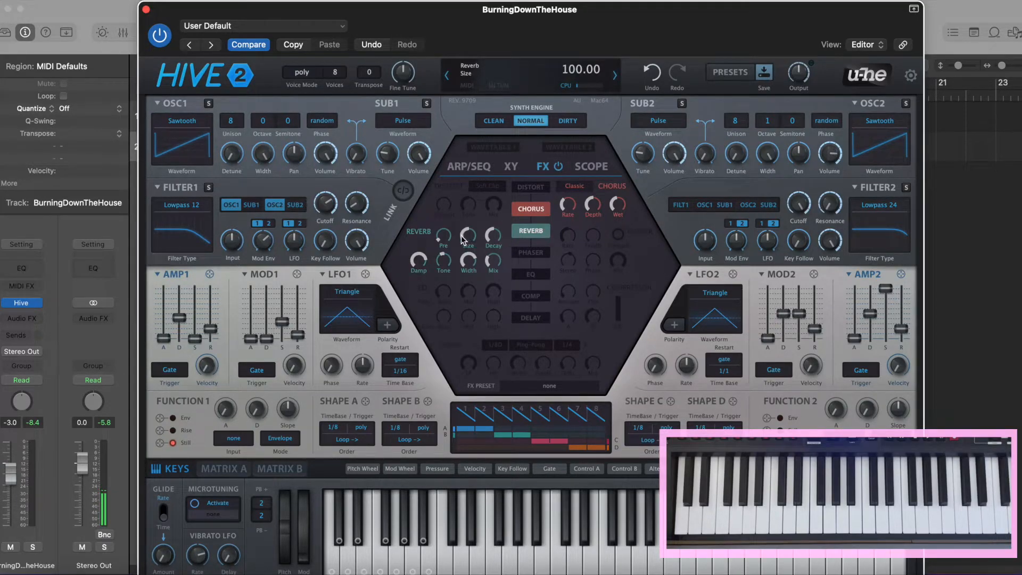
{"action": "left_click_drag", "start_coordinate": [462, 240], "coordinate": [492, 268]}
Step: Enable the Compressor with a higher amount, slightly lower output, minimum attack and shorter release
{"action": "left_click", "coordinate": [524, 296]}
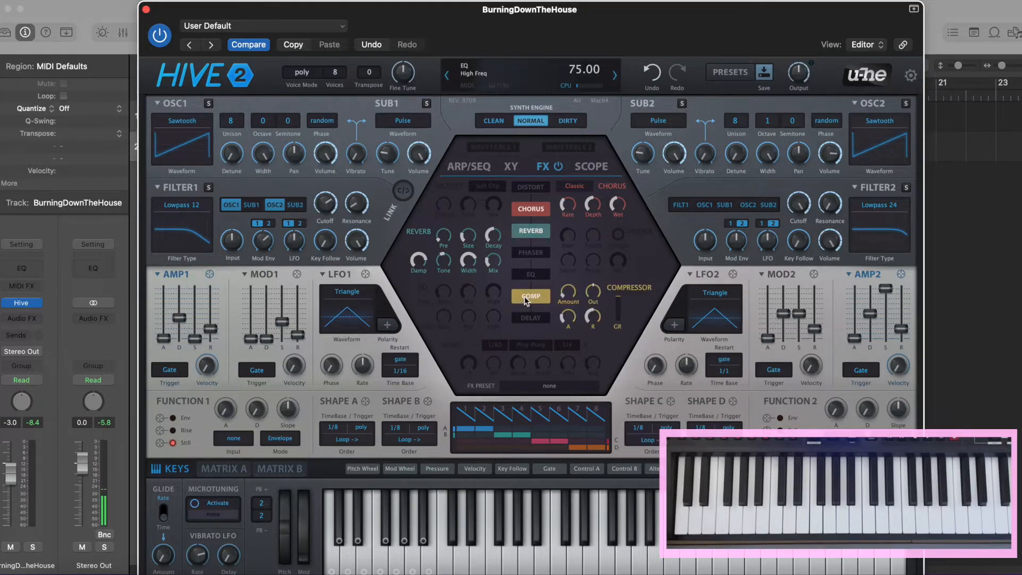
{"action": "left_click_drag", "start_coordinate": [570, 292], "coordinate": [581, 242]}
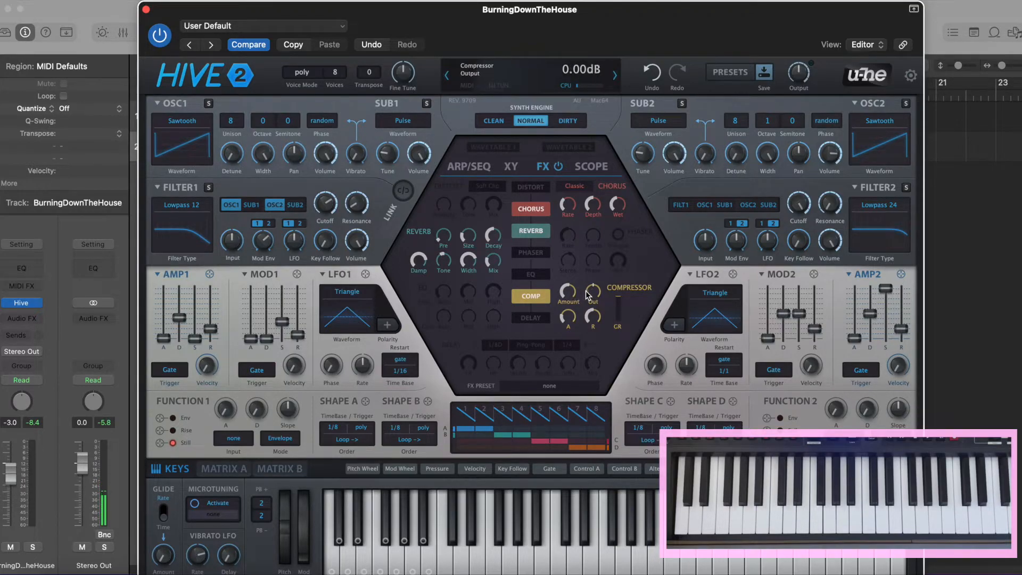
{"action": "mouse_move", "coordinate": [595, 296]}
{"action": "left_mouse_down"}
{"action": "mouse_move", "coordinate": [598, 318]}
{"action": "mouse_move", "coordinate": [597, 309]}
{"action": "left_mouse_up"}
{"action": "left_click_drag", "start_coordinate": [567, 318], "coordinate": [599, 391]}
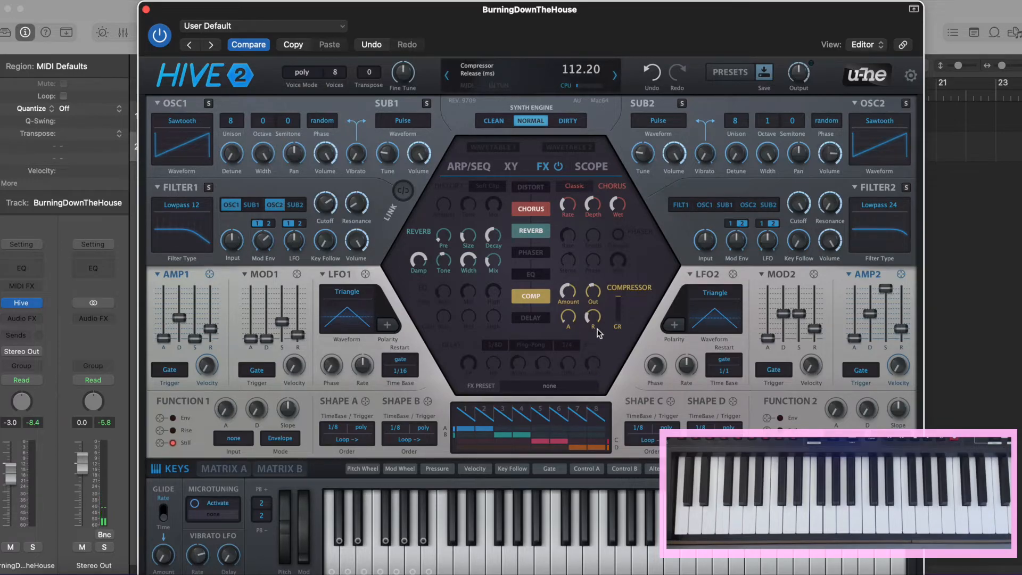
{"action": "left_click_drag", "start_coordinate": [595, 320], "coordinate": [602, 349]}
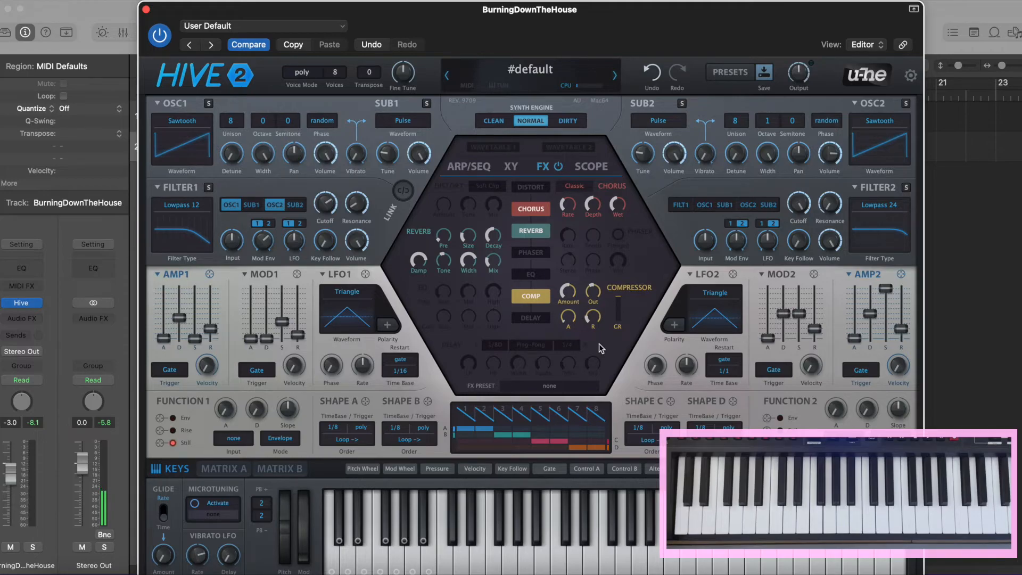
Step: Enable the EQ, raise its bass frequency and set the bass gain to -5 dB
{"action": "left_click", "coordinate": [519, 275]}
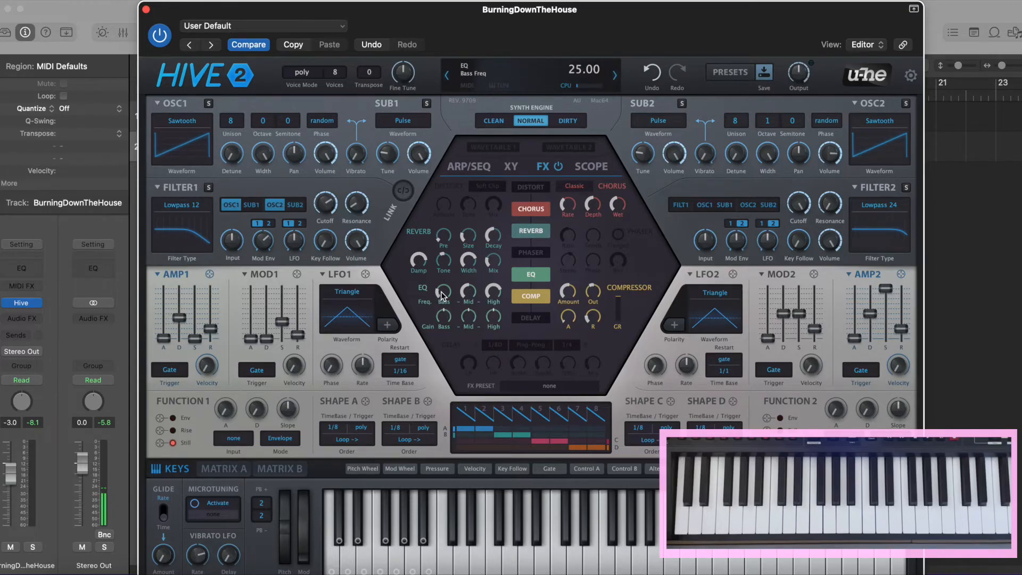
{"action": "left_click_drag", "start_coordinate": [442, 295], "coordinate": [442, 272]}
{"action": "mouse_move", "coordinate": [448, 325]}
{"action": "left_click_drag", "start_coordinate": [449, 322], "coordinate": [450, 334]}
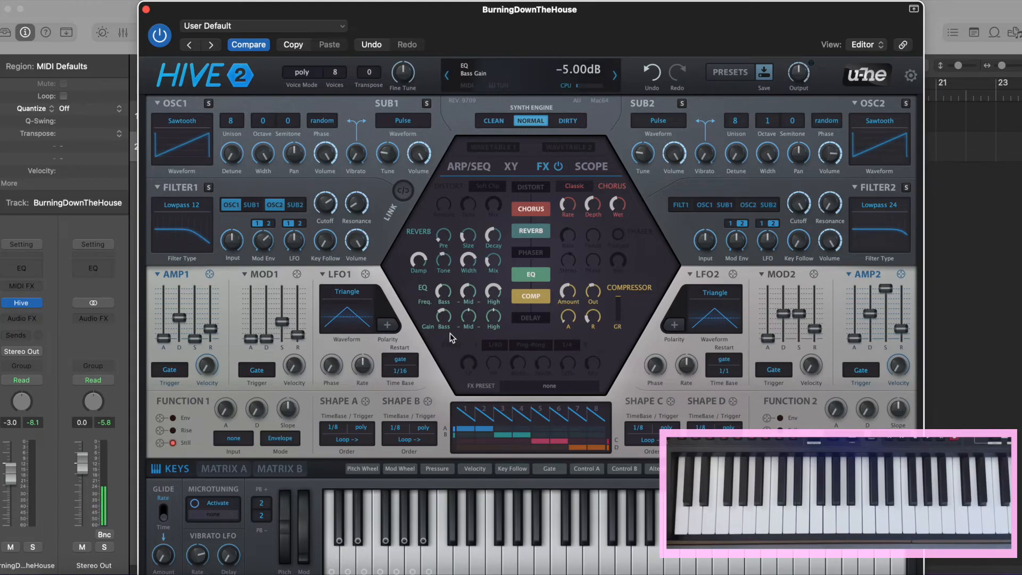